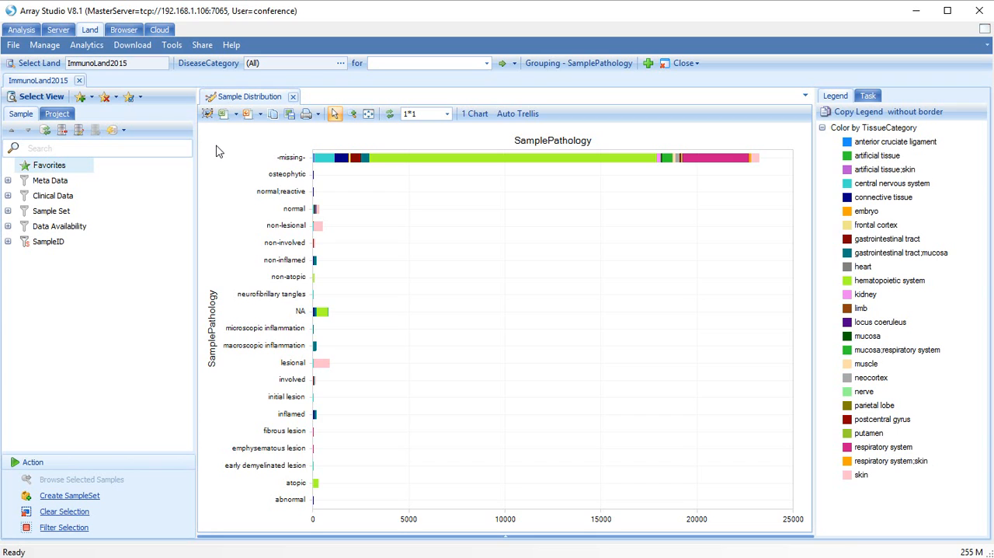
Search ImmunoLand2015 for the gene serpinb7.
click(407, 65)
text(serpinb7)
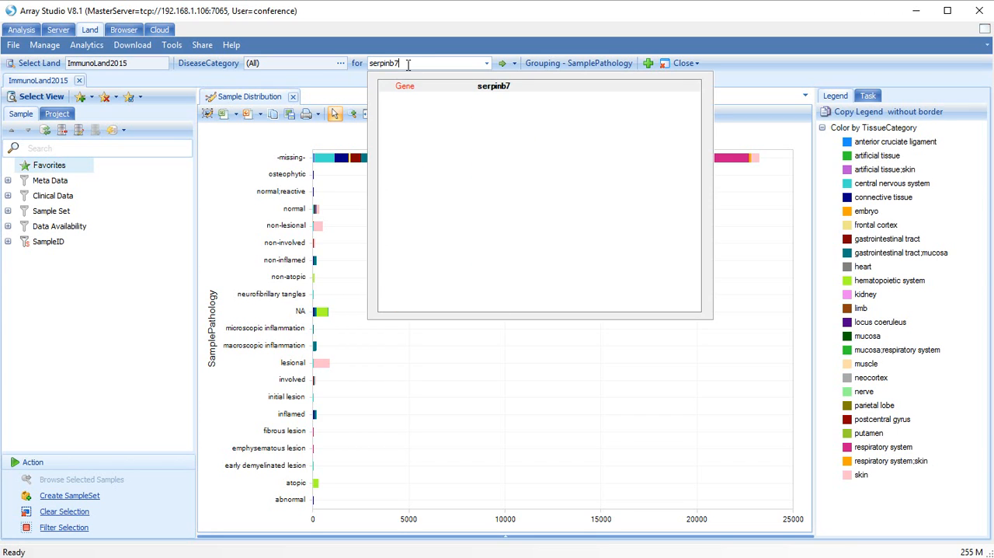
click(493, 87)
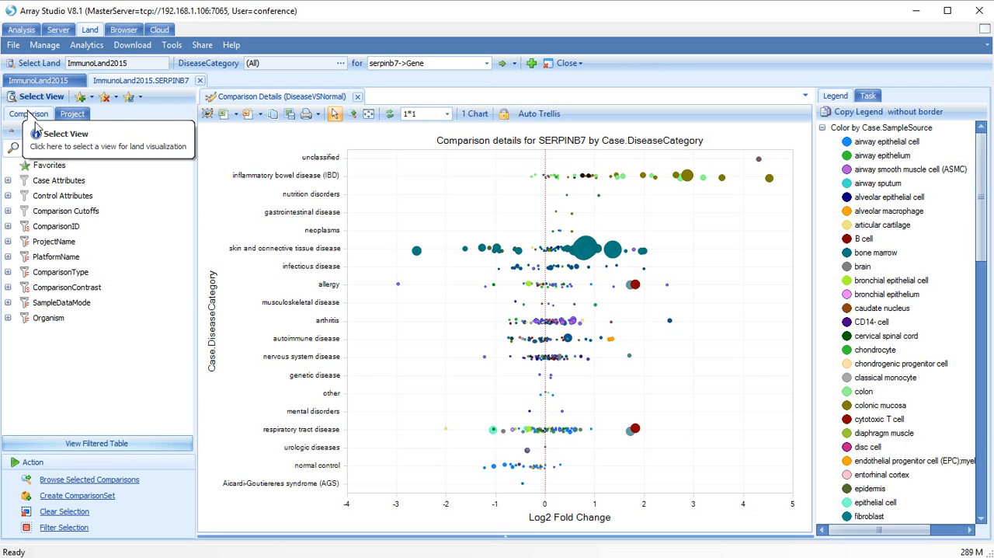
Switch the SERPINB7 view to the RNA-Seq Gene FPKM chart.
click(32, 99)
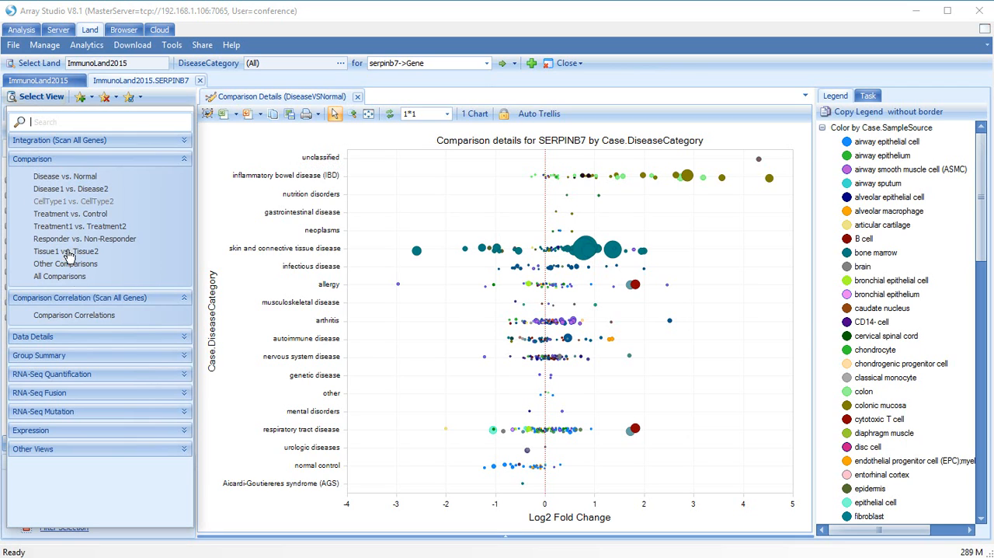
click(186, 376)
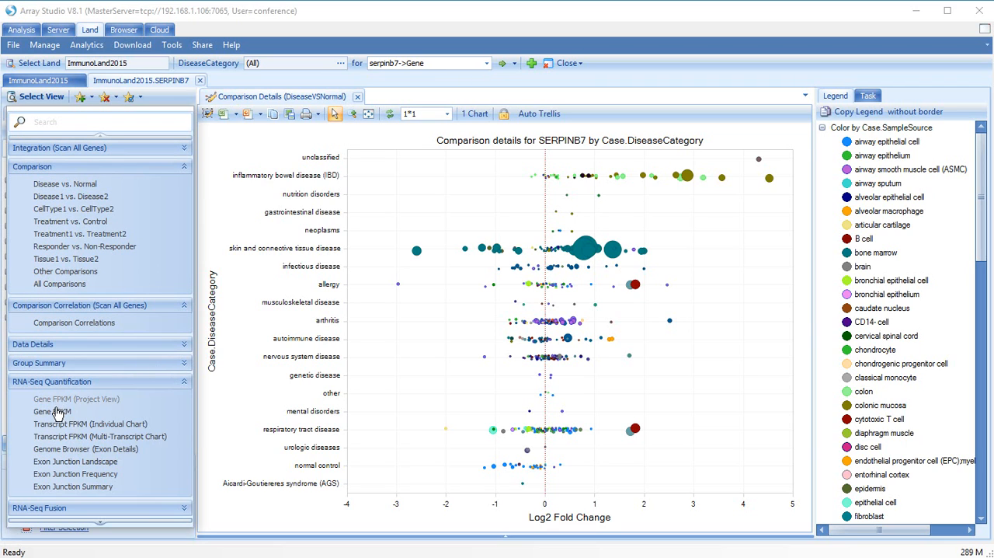
click(57, 413)
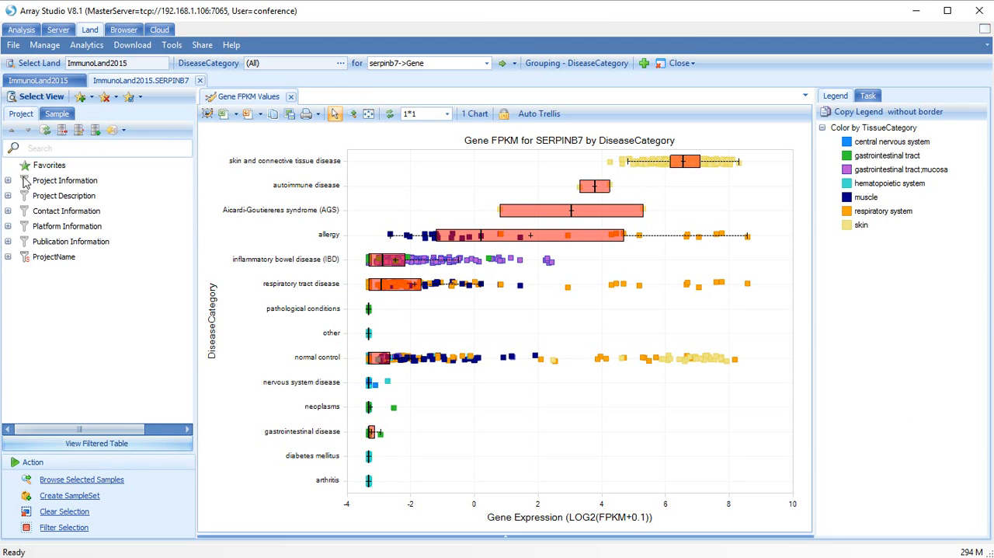
Filter the samples by the Lesional vs NonLesional sample set, excluding the -missing- ones.
click(53, 114)
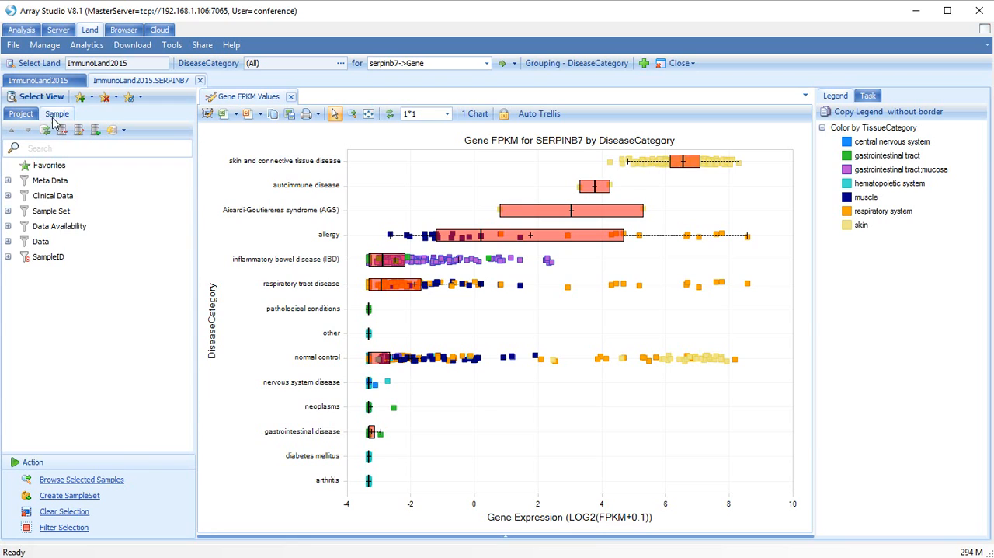
click(8, 211)
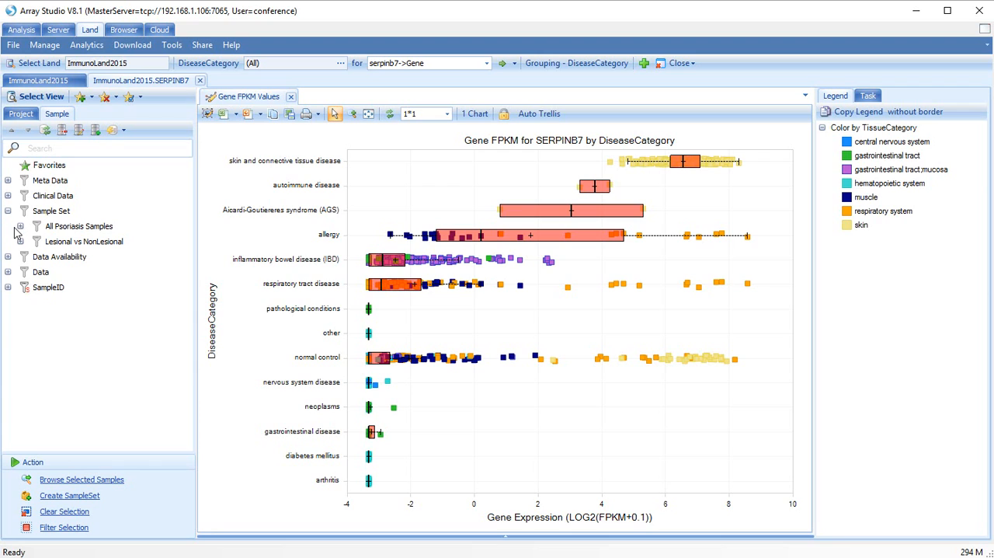
click(21, 242)
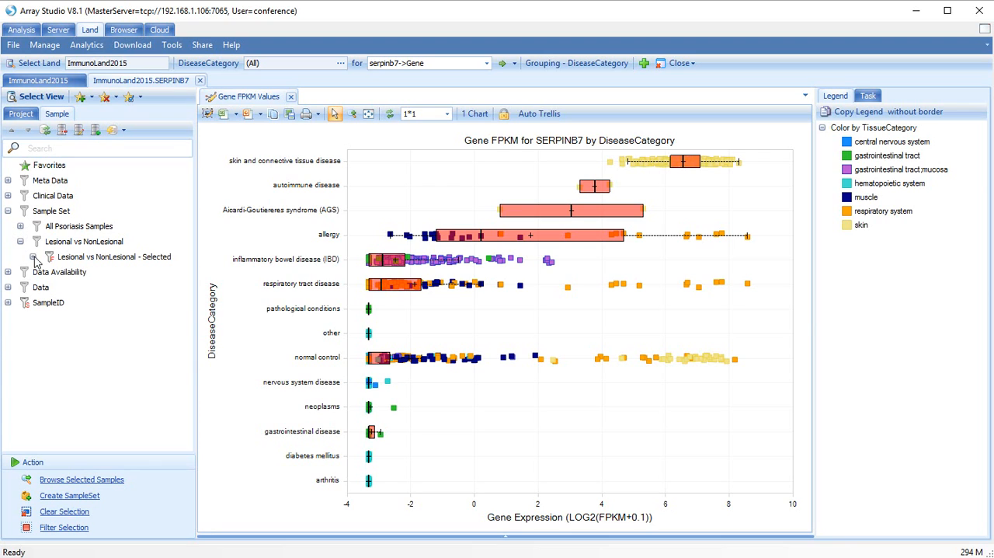
click(33, 258)
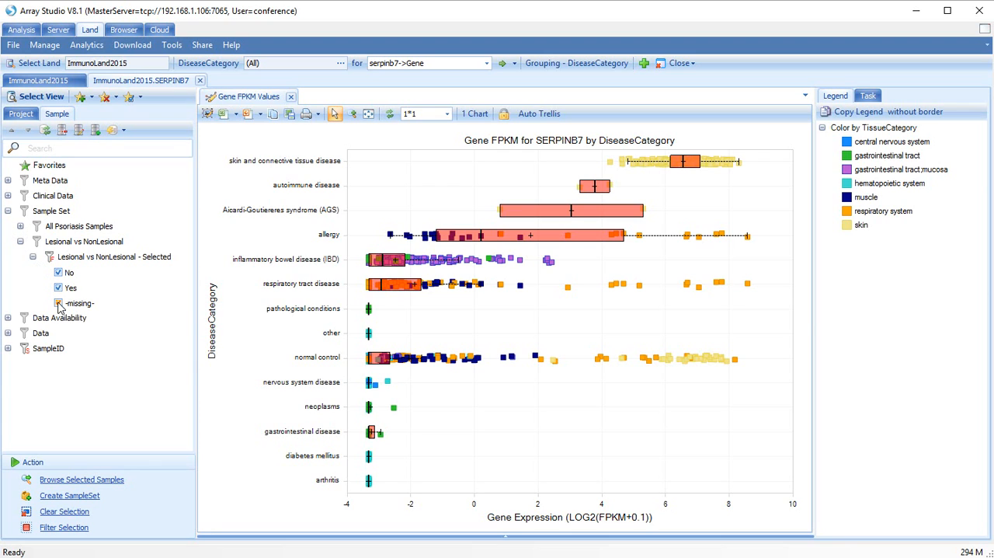
click(59, 303)
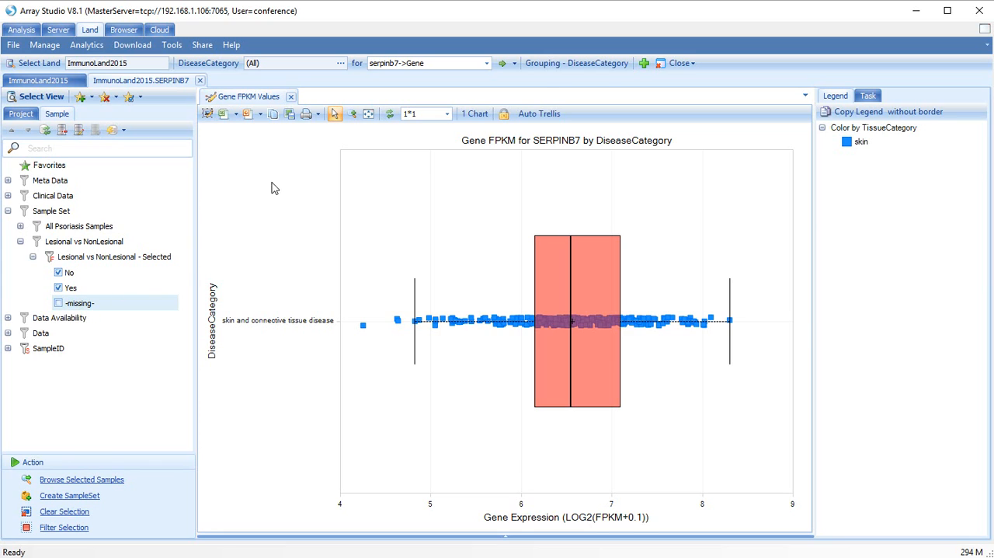
Group the Gene FPKM chart by SamplePathology.
click(554, 65)
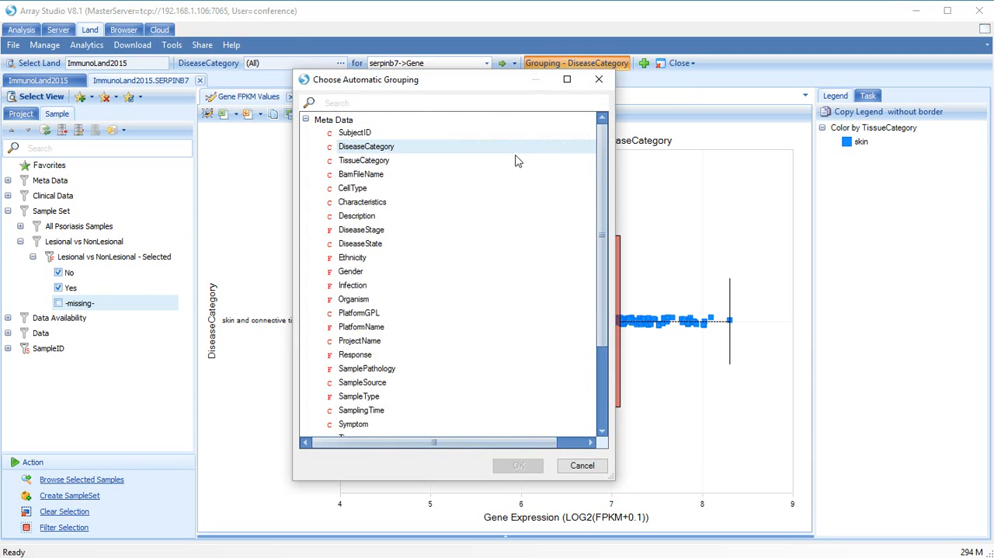
click(368, 368)
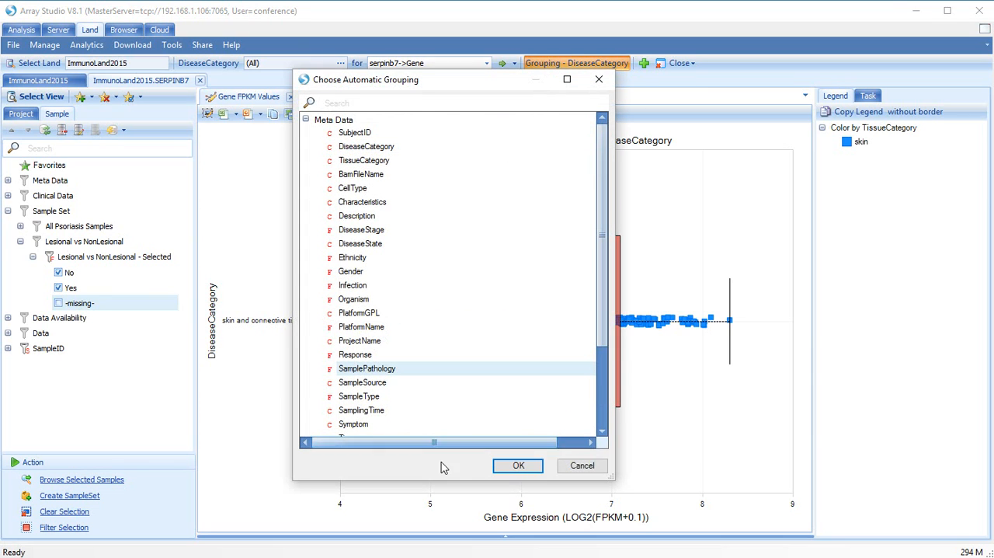
click(516, 466)
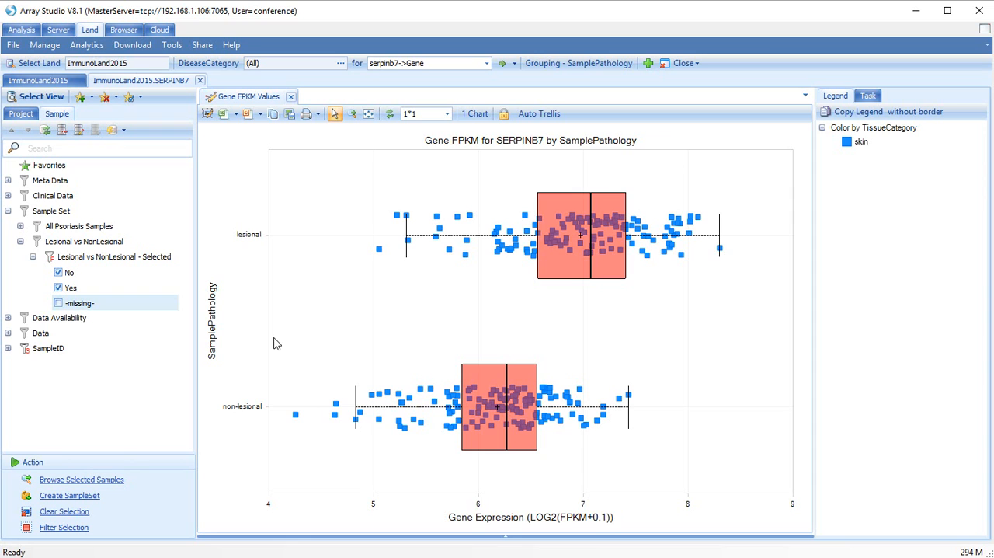
Select the highest-expressing non-lesional and lesional samples and open their RNA-Seq BAS files in the genome browser, grouped by SamplePathology.
drag(579, 381, 642, 464)
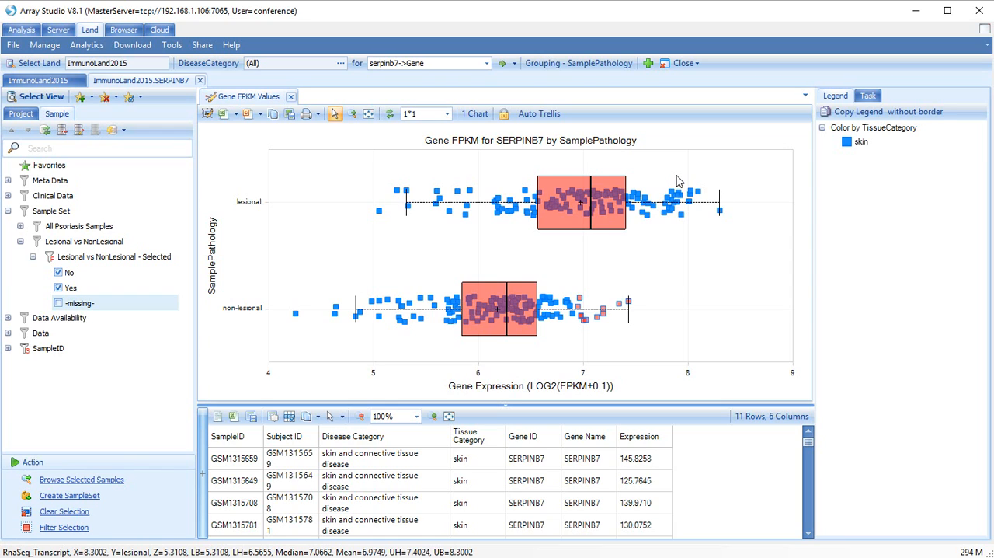
drag(676, 180, 730, 243)
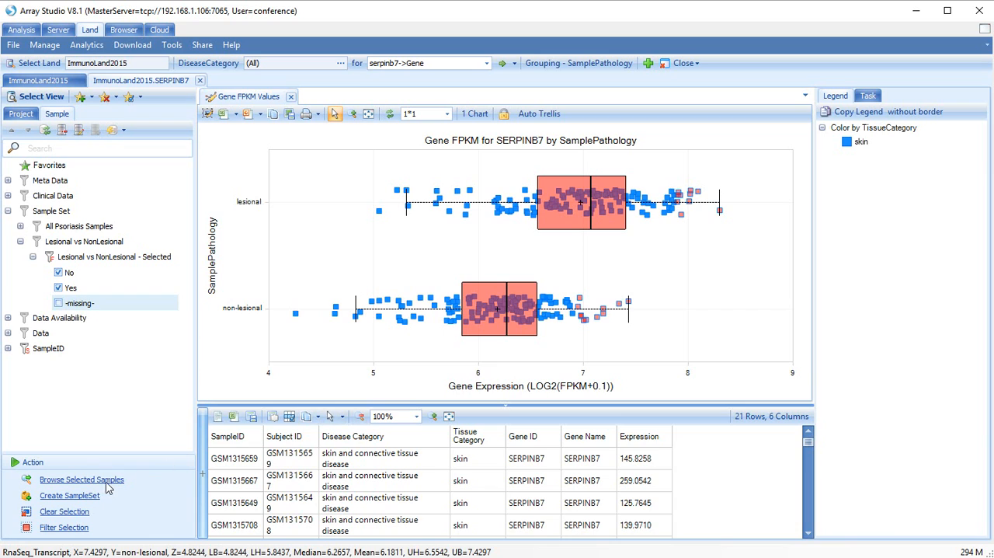
click(82, 480)
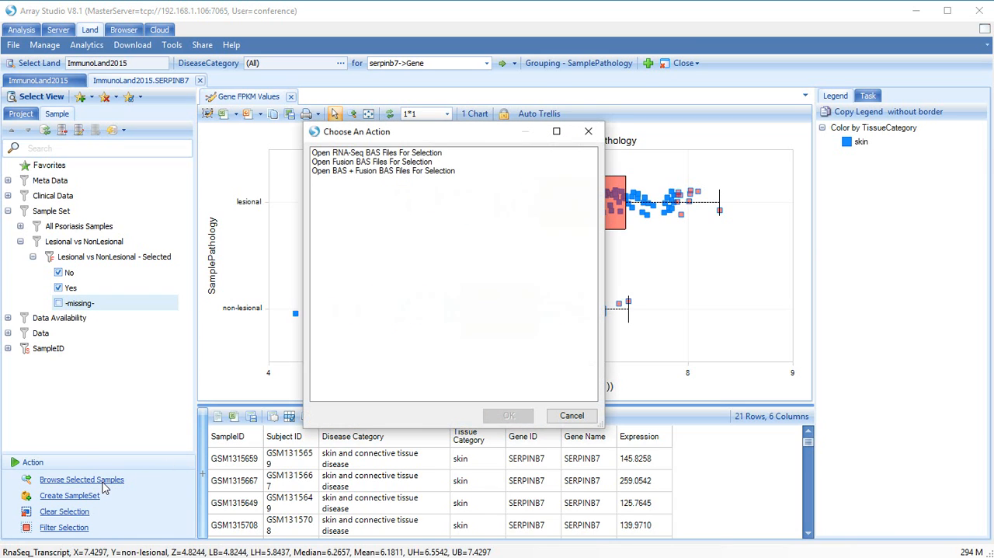
click(349, 153)
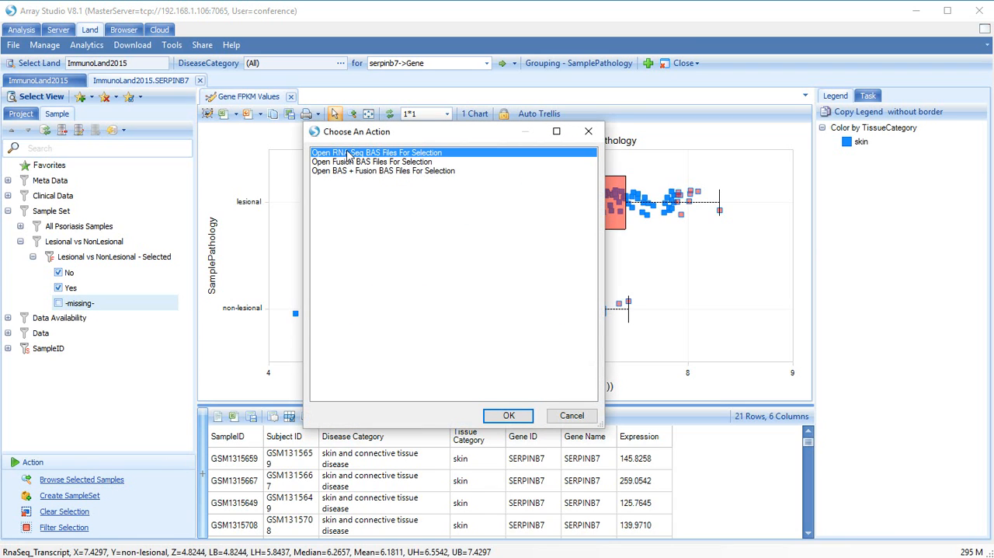
click(500, 415)
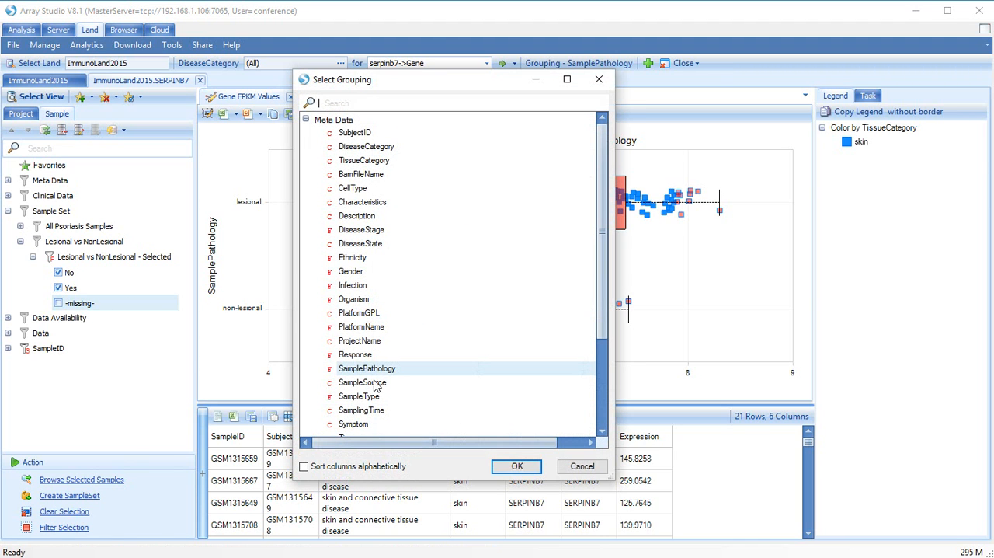
click(495, 468)
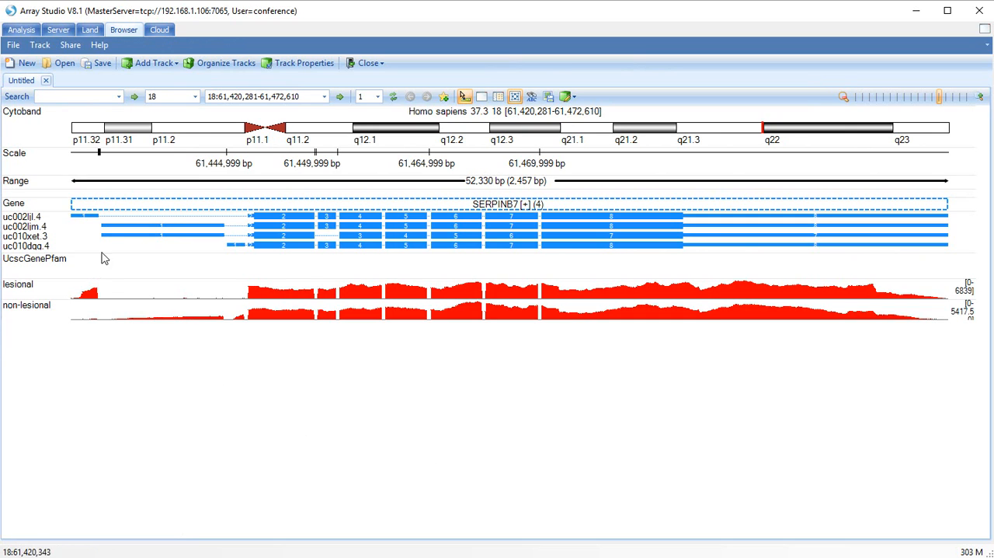
Show exon junctions on all coverage tracks at the start of the SERPINB7 gene, around the first exons.
mouse_move(88, 303)
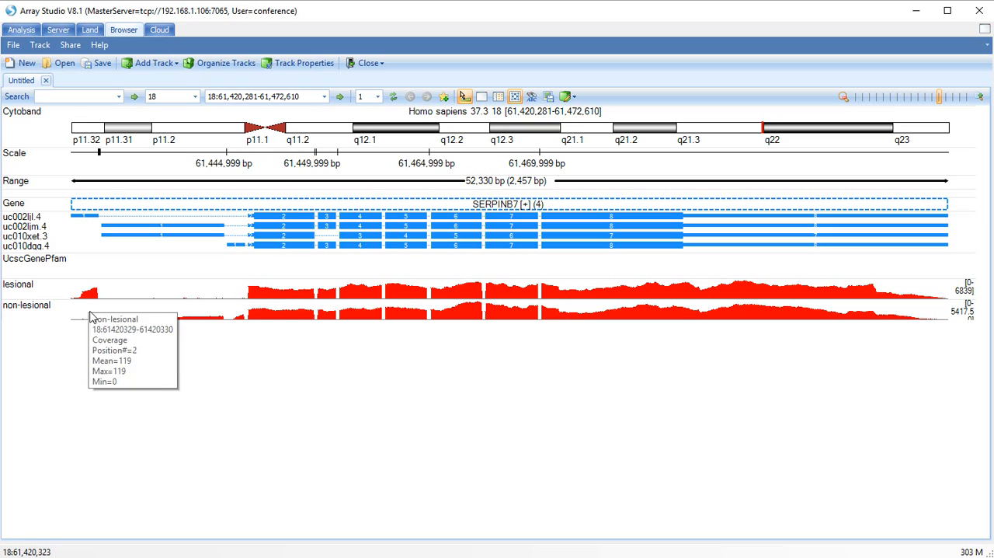
mouse_move(92, 322)
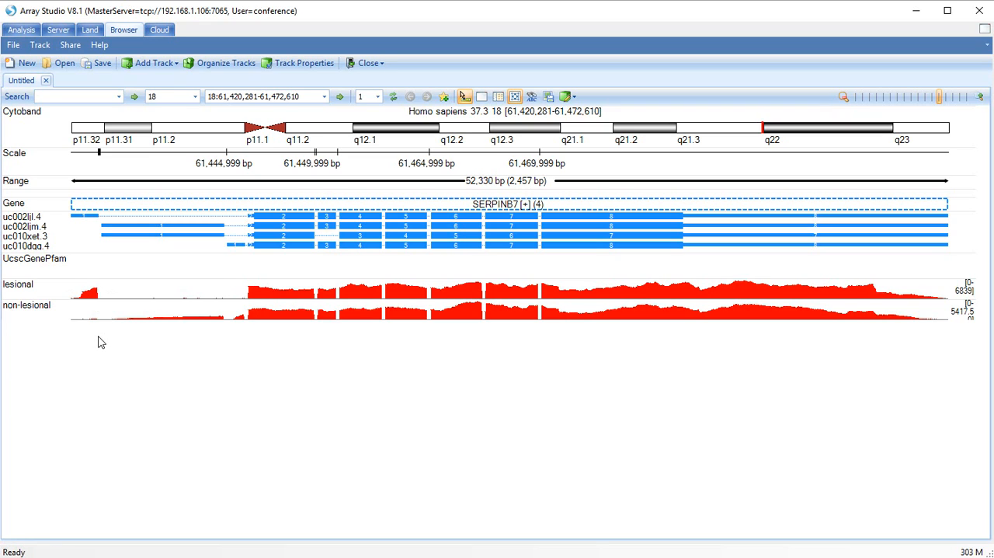
mouse_move(149, 296)
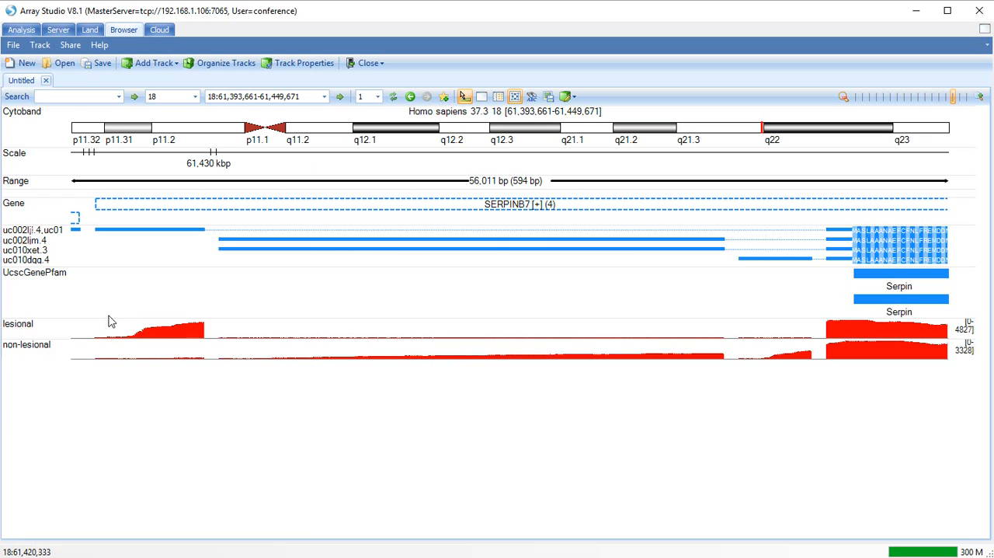
mouse_move(13, 324)
click(9, 394)
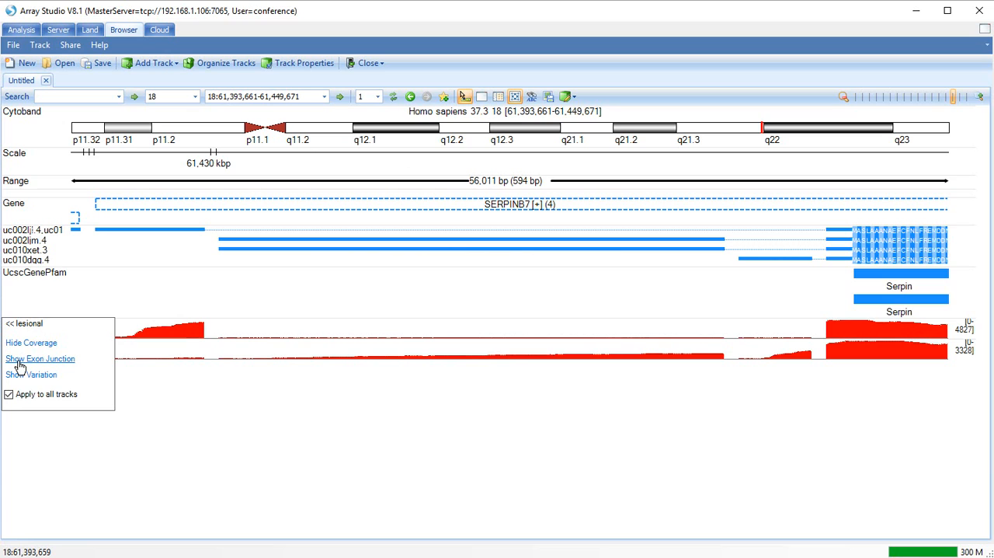
click(20, 361)
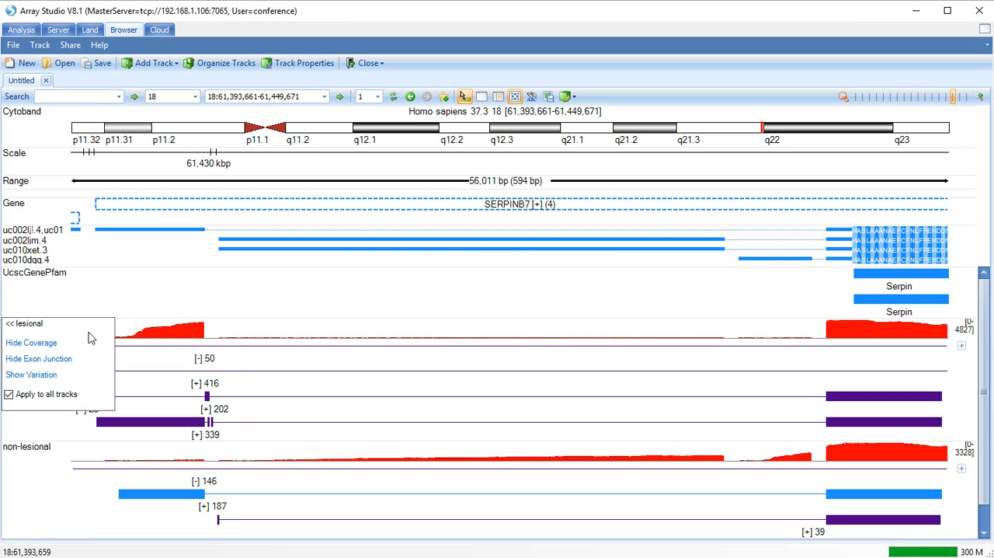
Expand the full exon junction lists of the lesional and non-lesional tracks and compare their junction counts.
click(963, 350)
scroll(958, 373, down, 3)
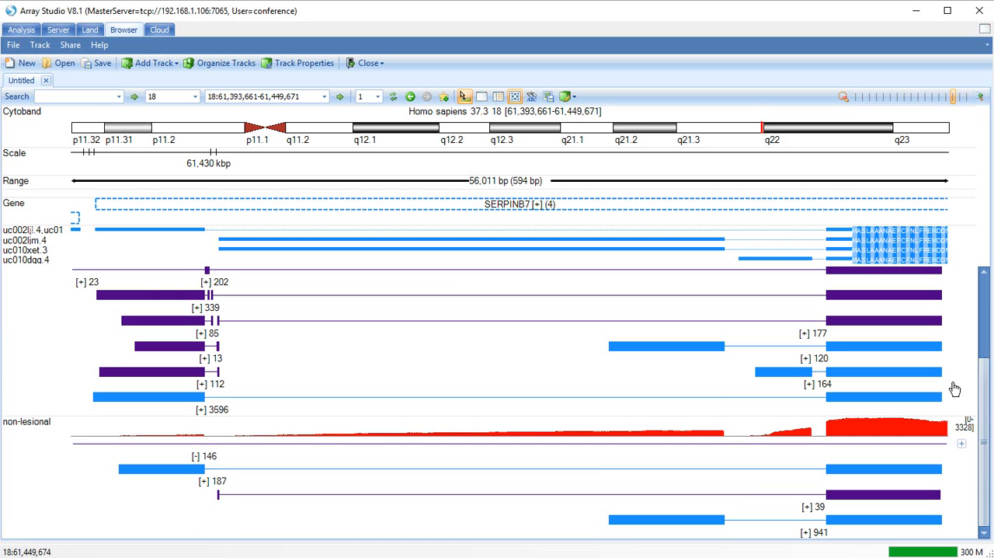
click(960, 444)
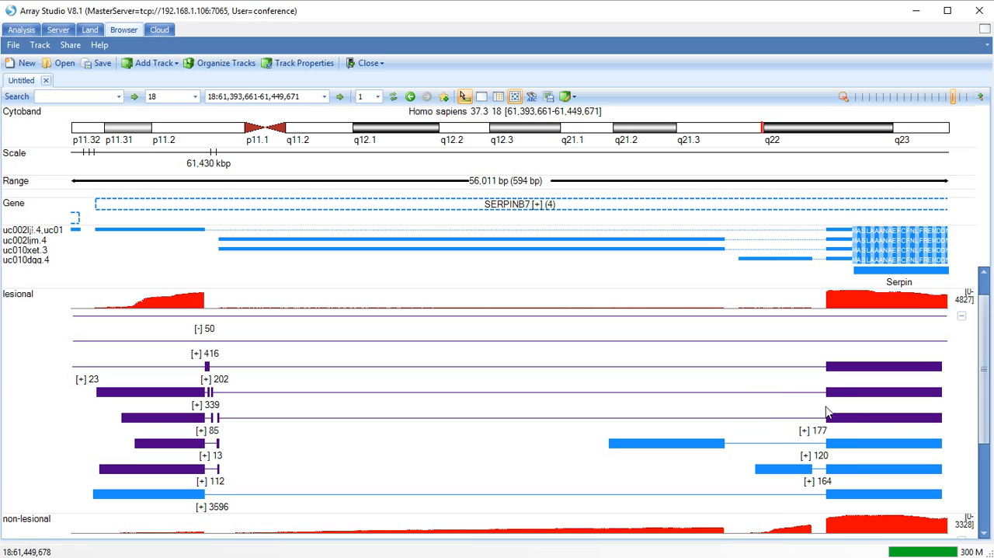
mouse_move(767, 388)
mouse_move(614, 399)
mouse_move(817, 440)
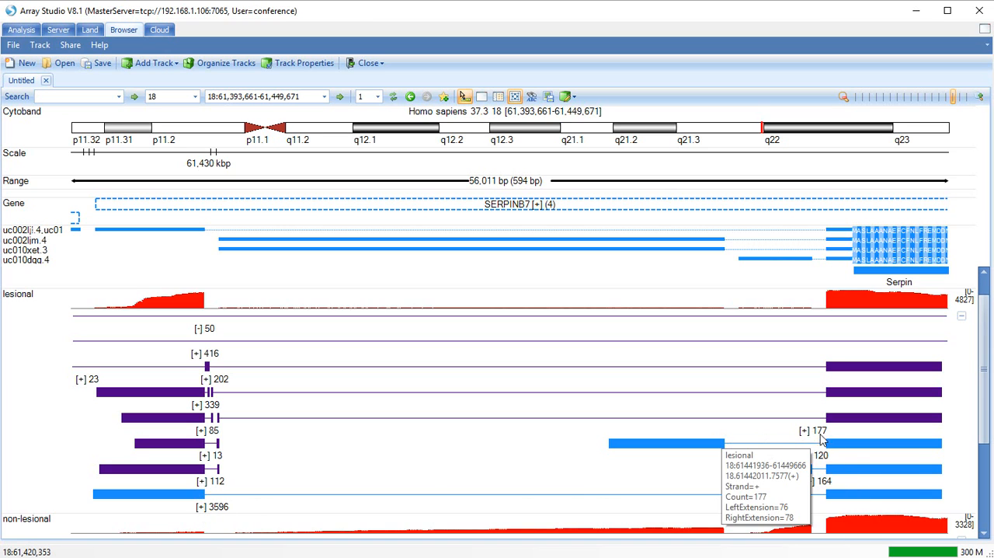
drag(983, 412, 977, 532)
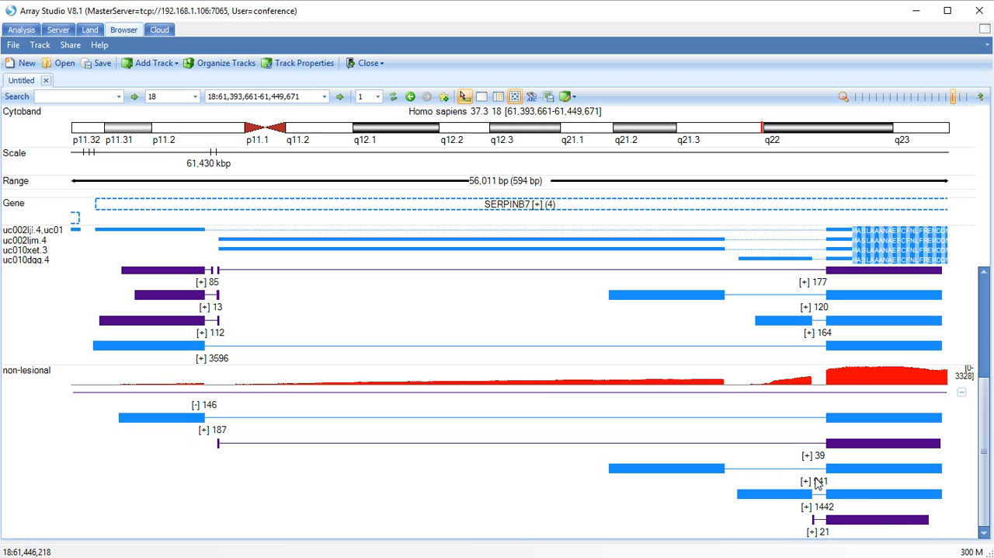
Return to the SERPINB7 land data and display the Transcript FPKM (Multi-Transcript Chart) view.
click(94, 31)
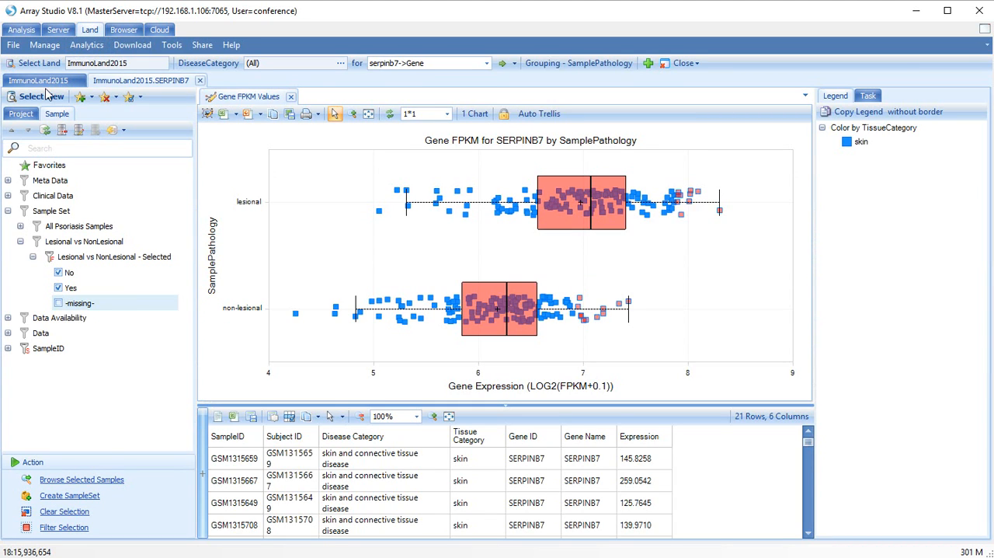
click(45, 95)
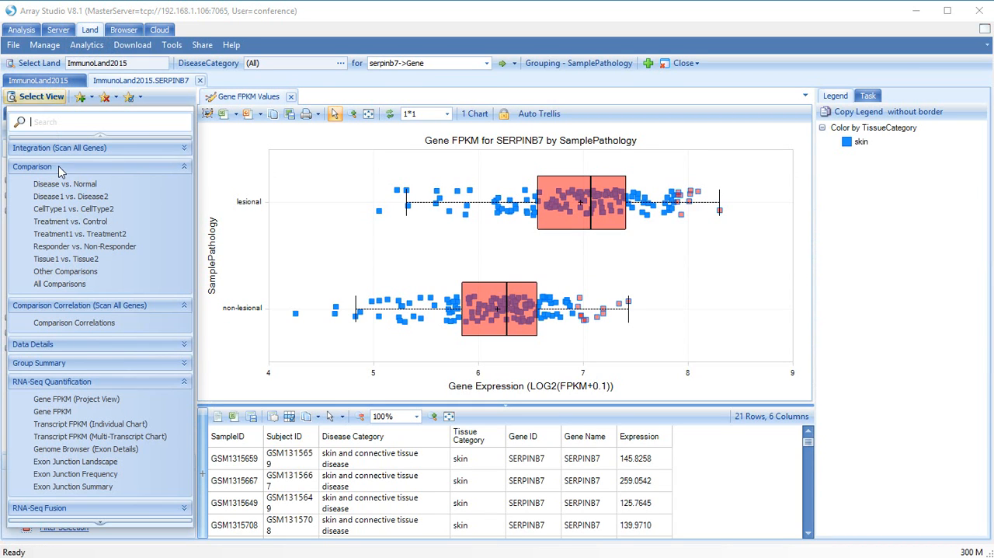
click(82, 440)
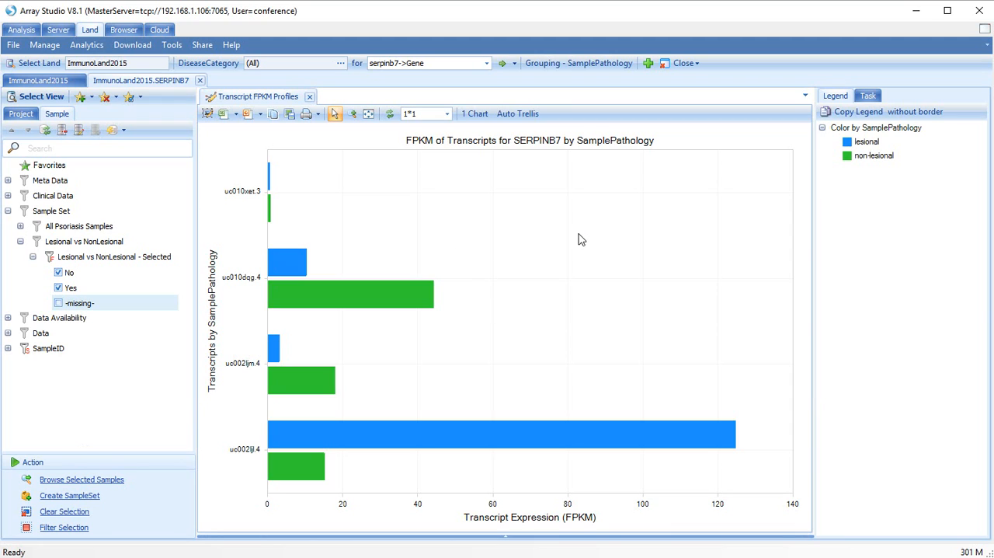
Change the transcript FPKM chart's profile gallery to Scatter.
click(870, 96)
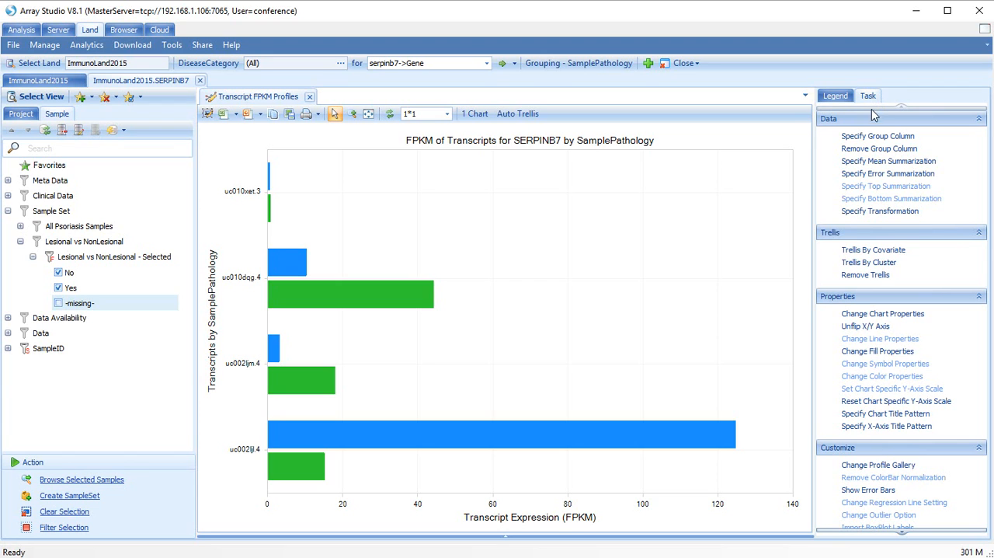
click(863, 466)
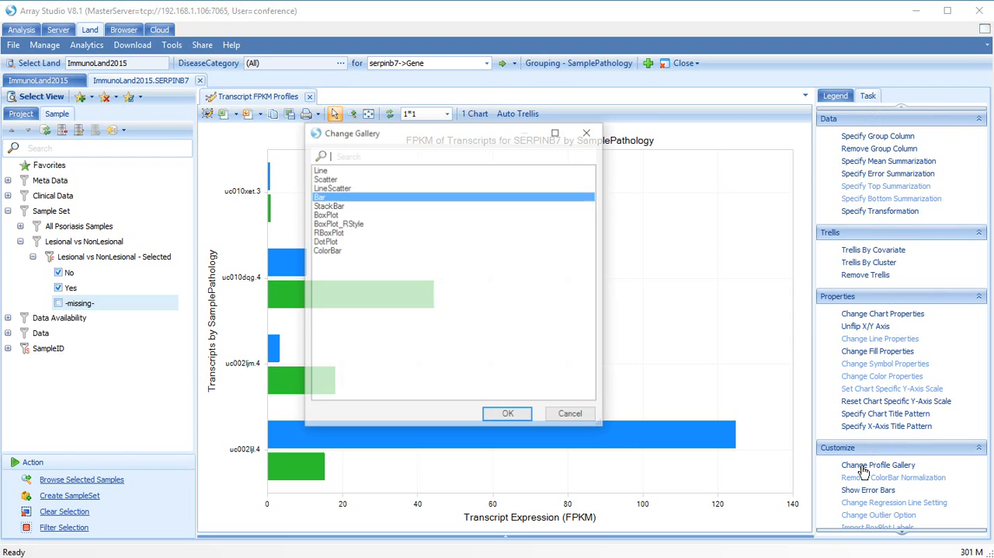
click(324, 179)
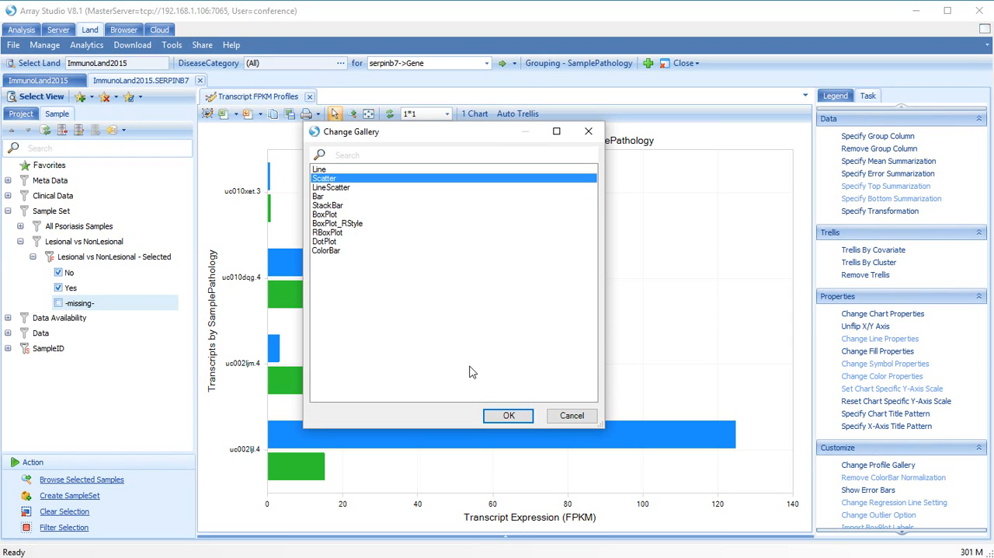
click(501, 420)
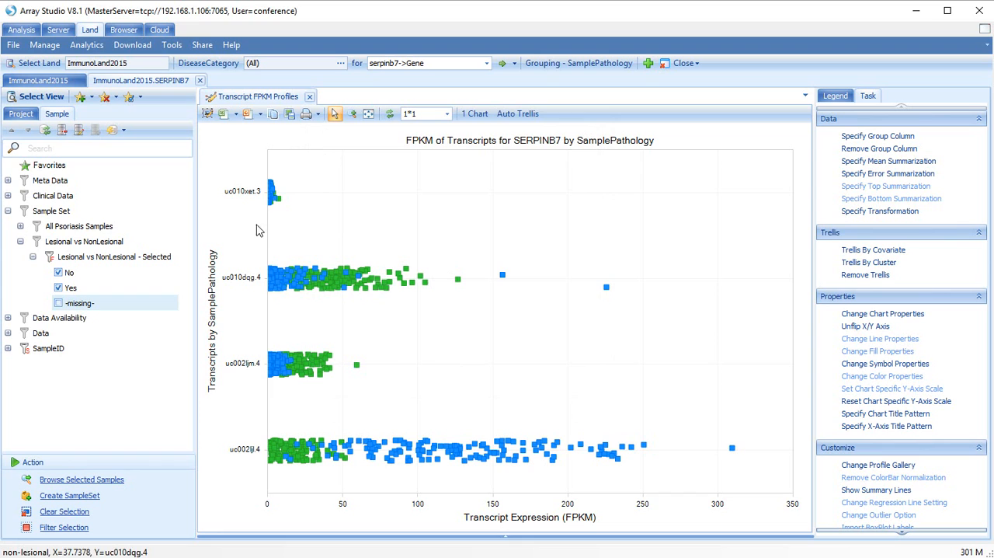
Display the Genome Browser (Exon Details) view for SERPINB7 and inspect the lesional coverage at the first exon.
click(31, 98)
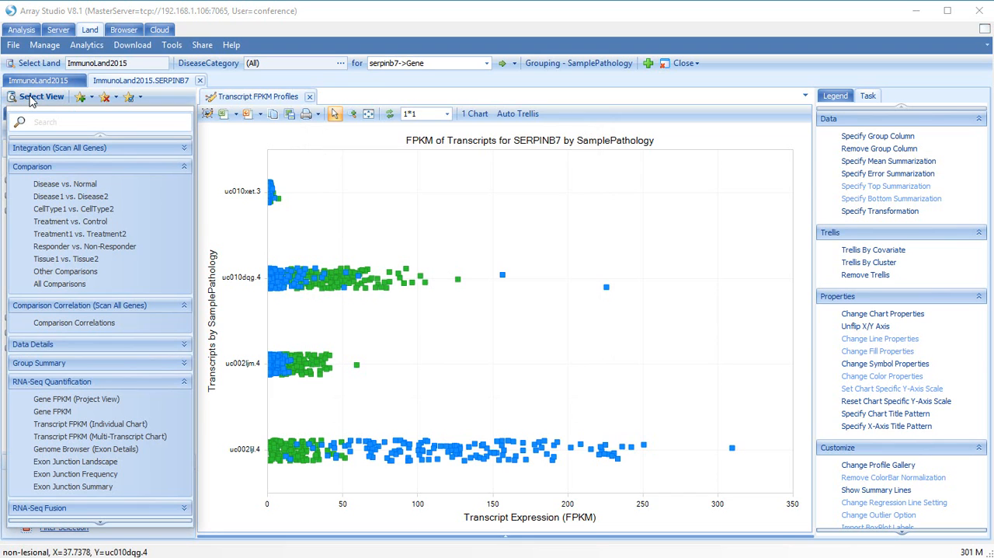
click(60, 452)
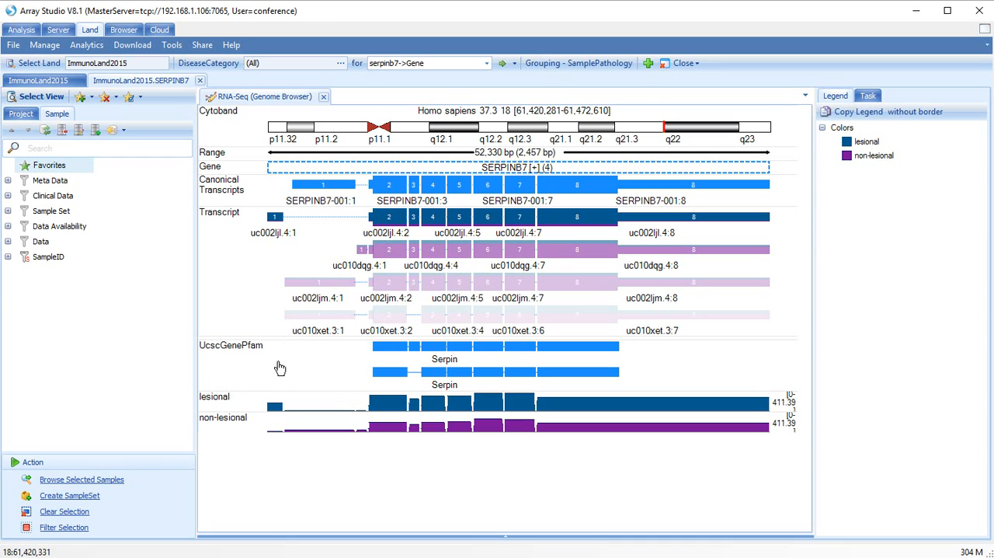
mouse_move(269, 411)
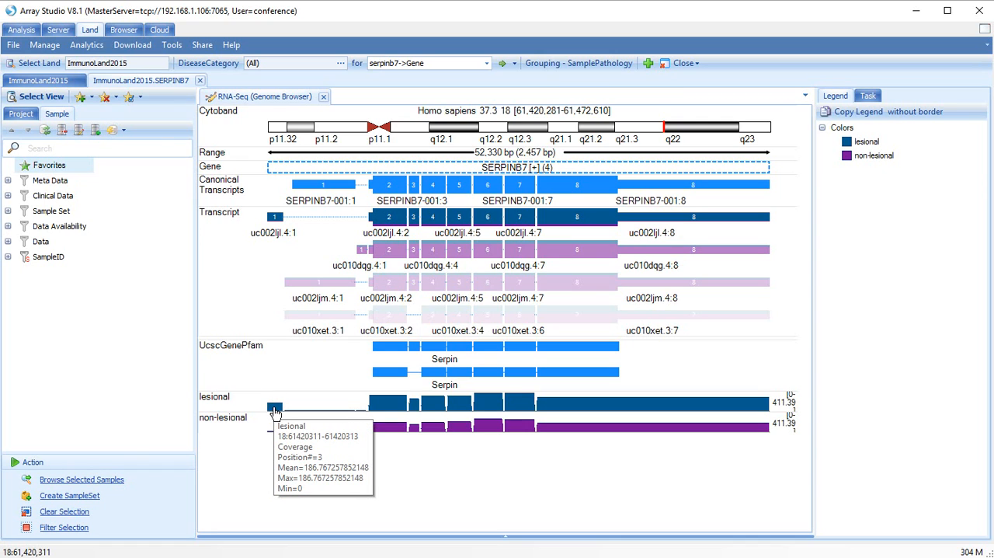